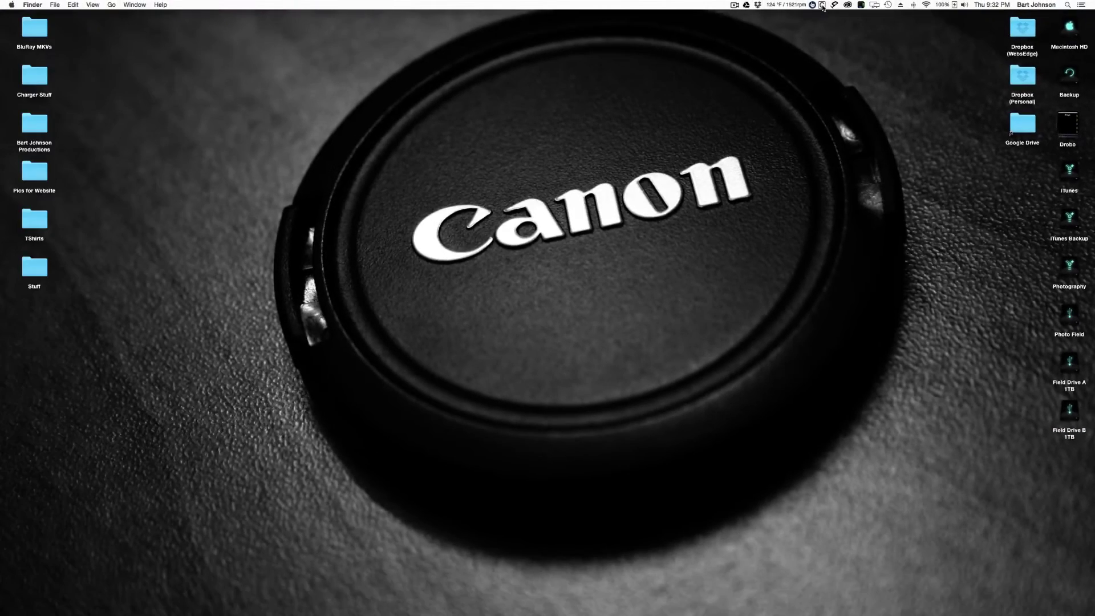
- Open Carbon Copy Cloner's main window and review the iTunes Backup and Photo Drive Backup task plans
{"action": "left_click", "coordinate": [822, 5]}
{"action": "left_click", "coordinate": [828, 14]}
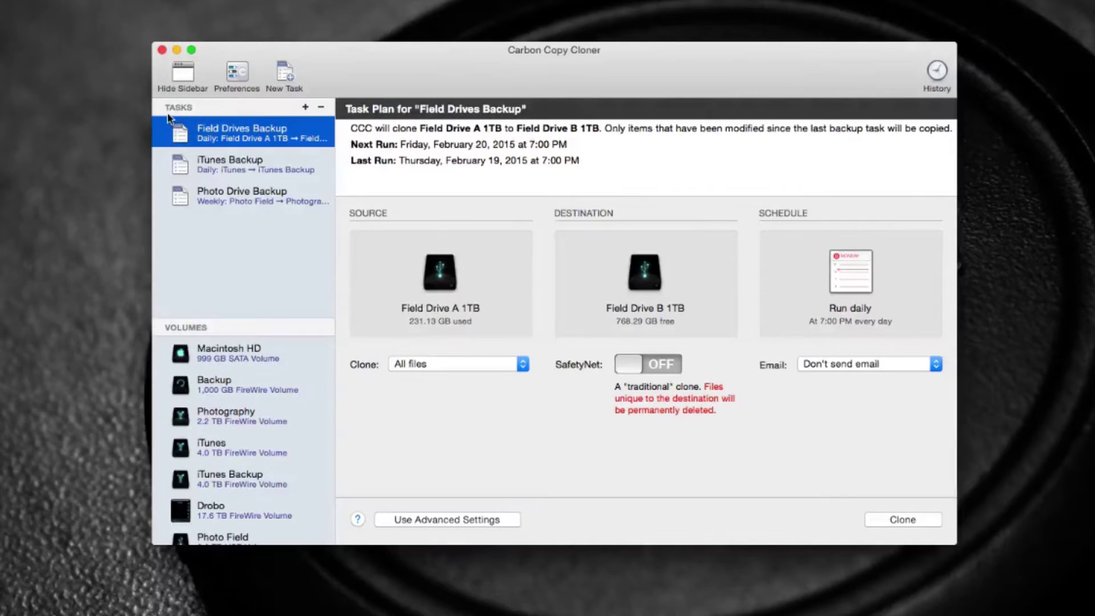
{"action": "left_click", "coordinate": [236, 167]}
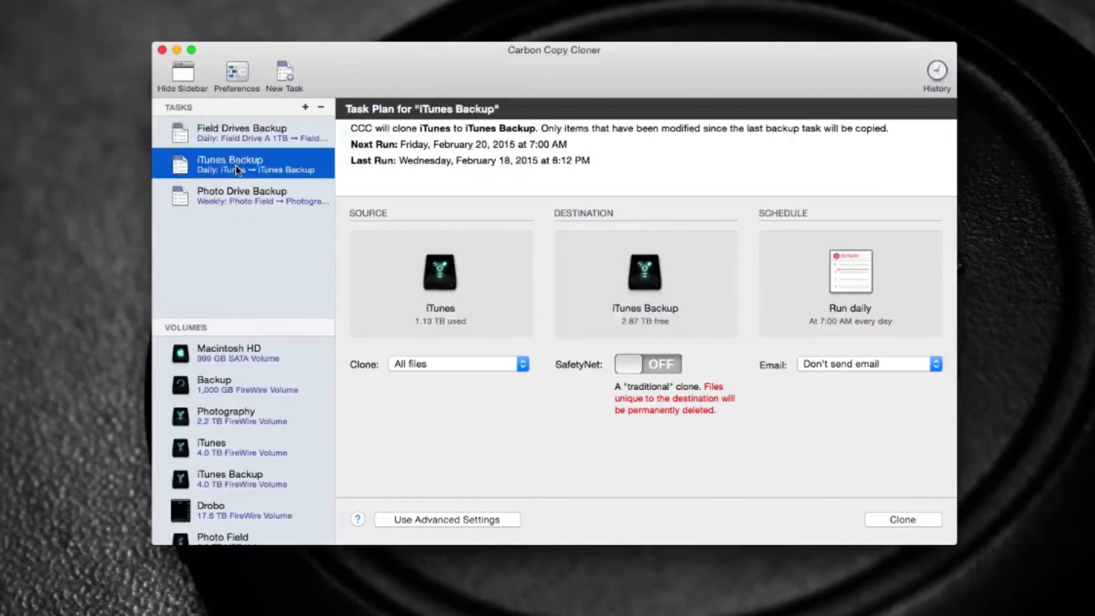
{"action": "left_click", "coordinate": [249, 200]}
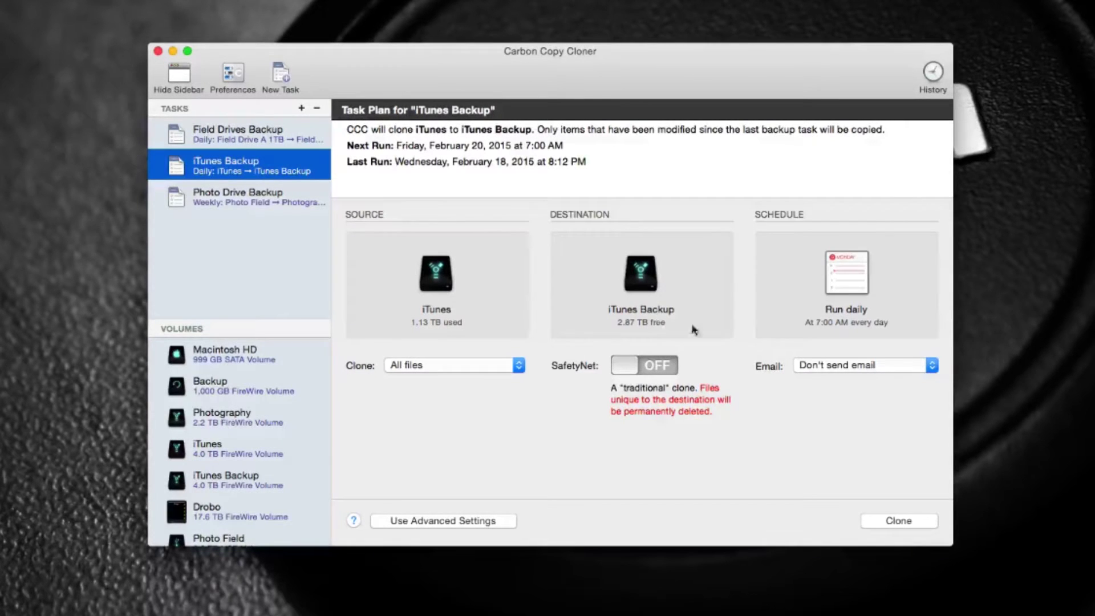
- Clone iTunes onto iTunes Backup, then open the iTunes drive in Finder
{"action": "left_click", "coordinate": [909, 521]}
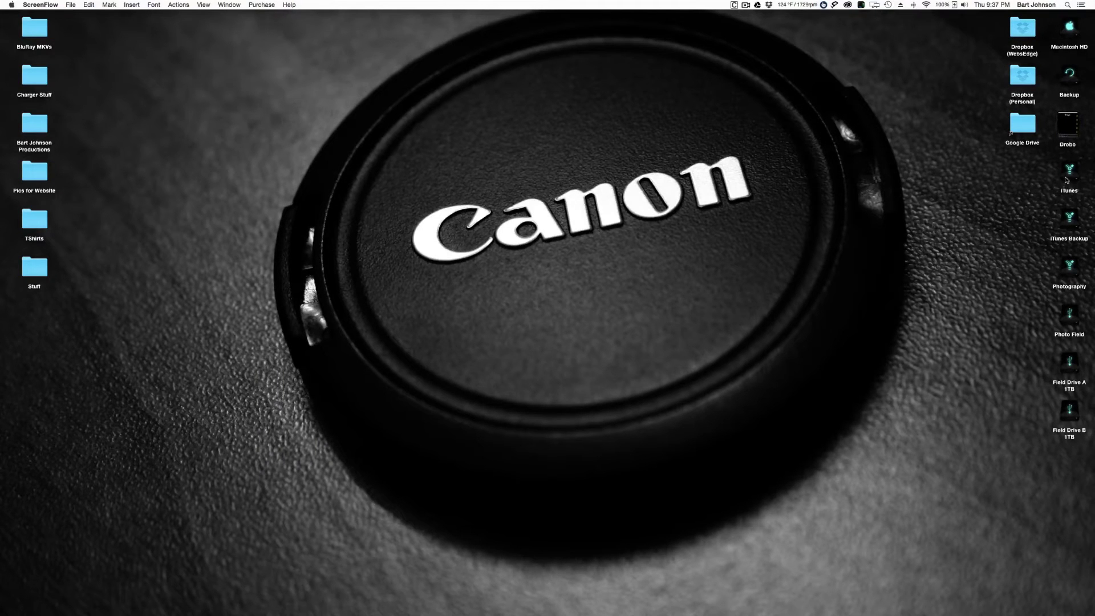
{"action": "double_click", "coordinate": [1066, 181]}
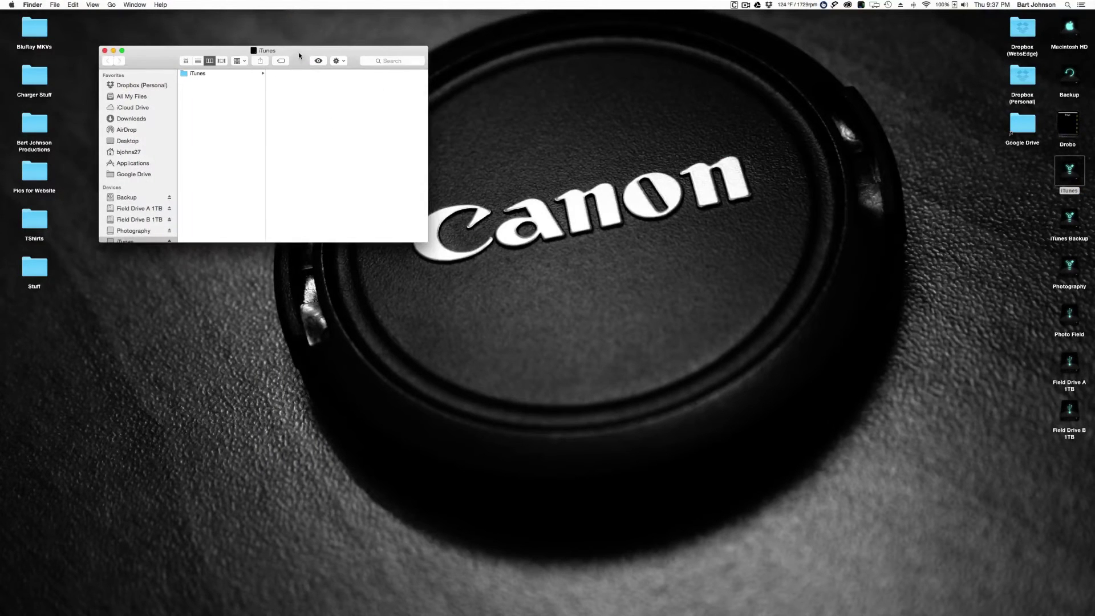
- Place the iTunes and iTunes Backup drive windows side by side on their iTunes folders, opening the backup's iTunes Media
{"action": "left_click_drag", "start_coordinate": [299, 53], "coordinate": [305, 154]}
{"action": "left_click", "coordinate": [220, 176]}
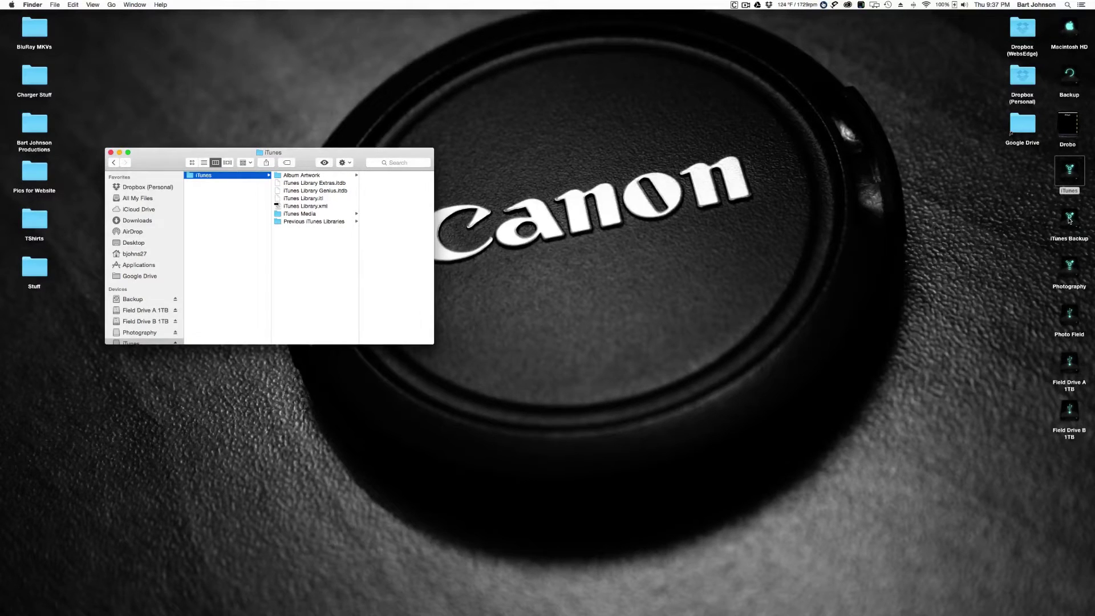
{"action": "double_click", "coordinate": [1070, 219]}
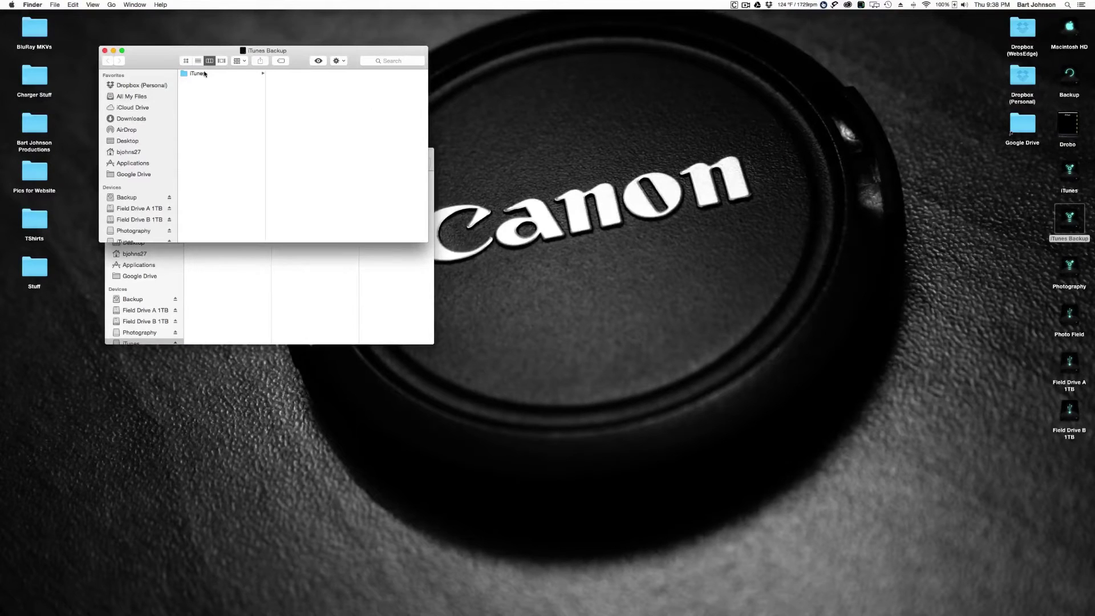
{"action": "left_click", "coordinate": [205, 74]}
{"action": "left_click_drag", "start_coordinate": [295, 54], "coordinate": [642, 158]}
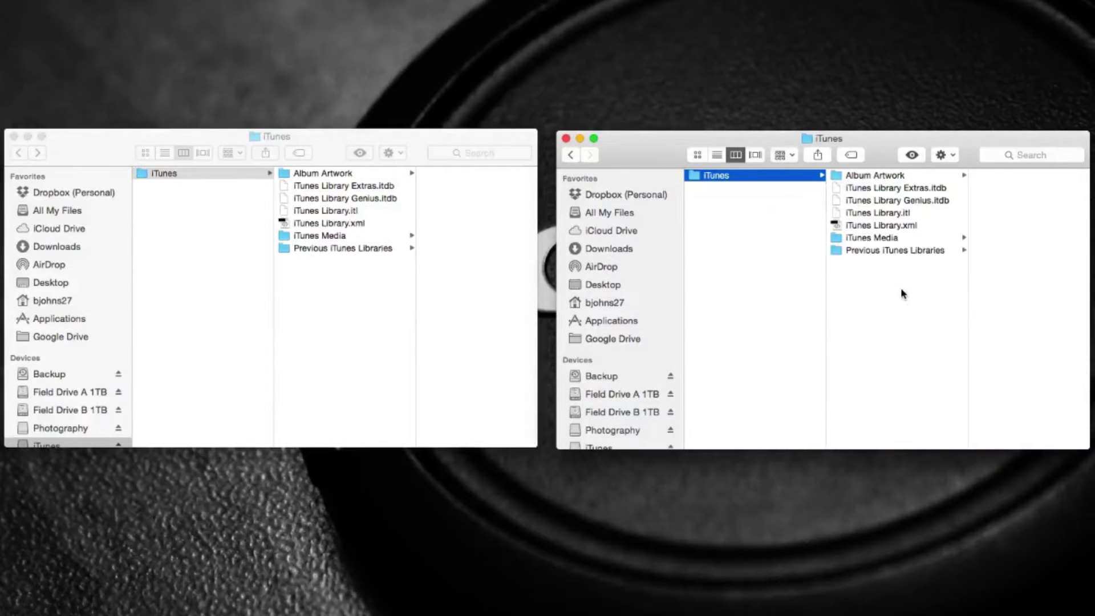
{"action": "left_click", "coordinate": [876, 239]}
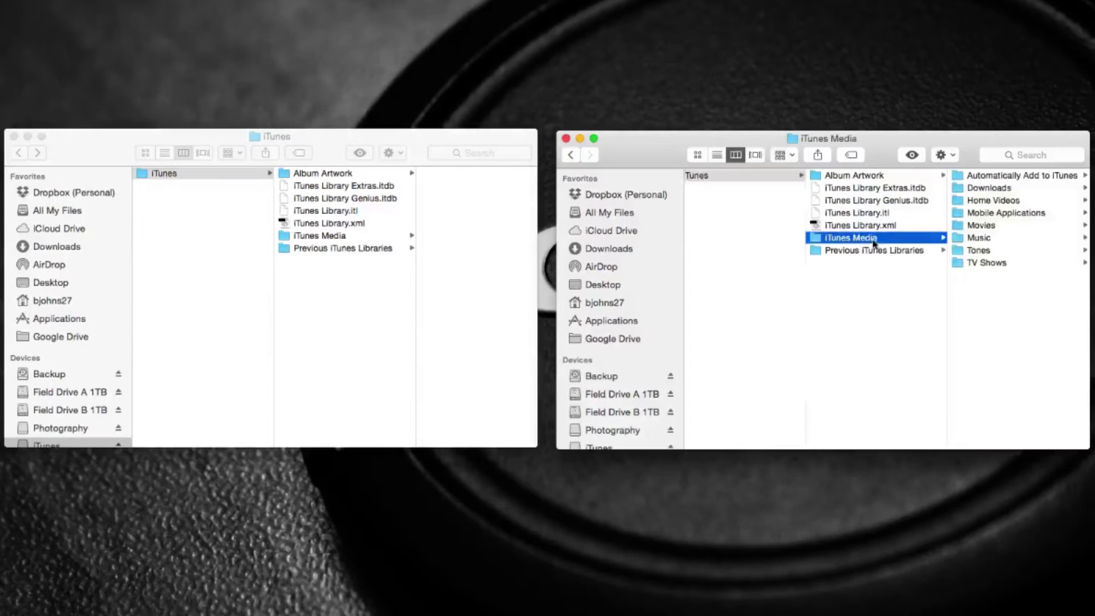
- Show Get Info for both iTunes Media folders side by side, each 1.12 TB in 7,164 items
{"action": "right_click", "coordinate": [852, 241]}
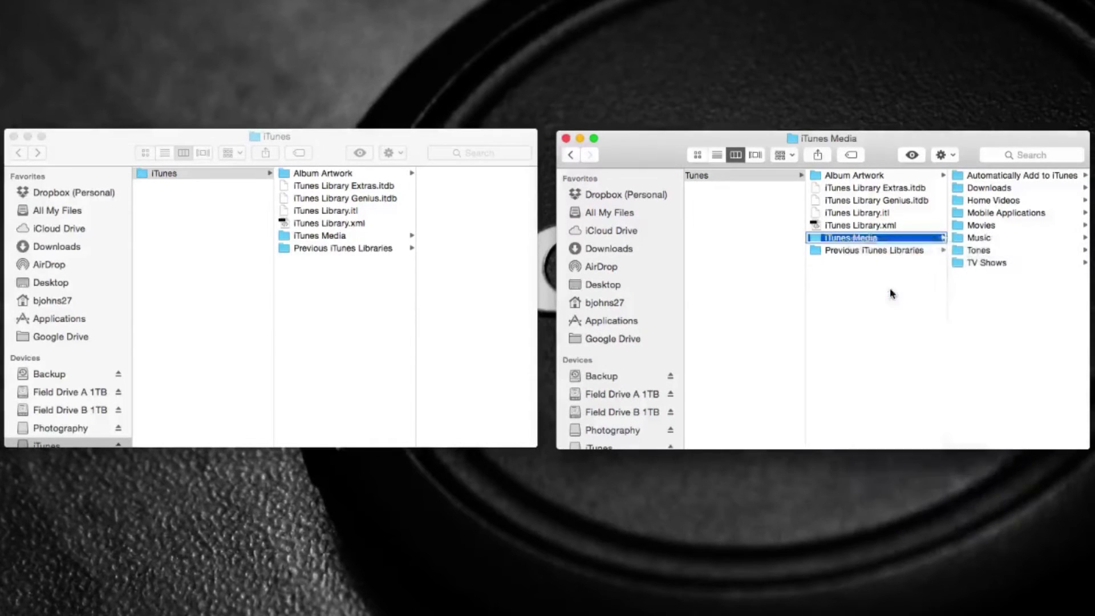
{"action": "key", "text": "cmd+i"}
{"action": "left_click_drag", "start_coordinate": [23, 2], "coordinate": [798, 149]}
{"action": "left_click", "coordinate": [438, 149]}
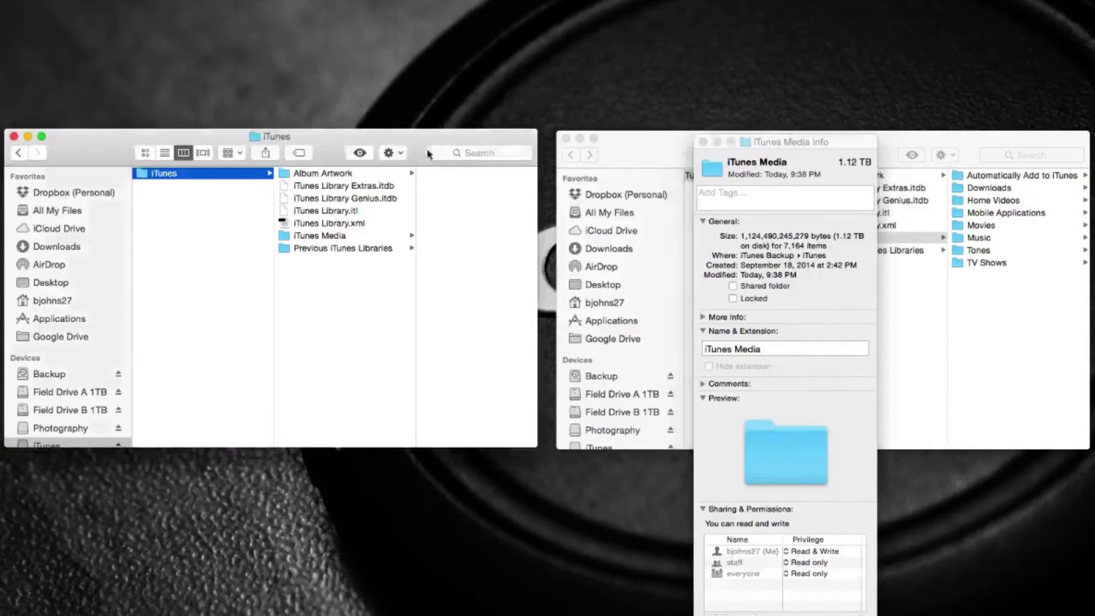
{"action": "left_click", "coordinate": [340, 236]}
{"action": "right_click", "coordinate": [329, 237]}
{"action": "left_click", "coordinate": [361, 285]}
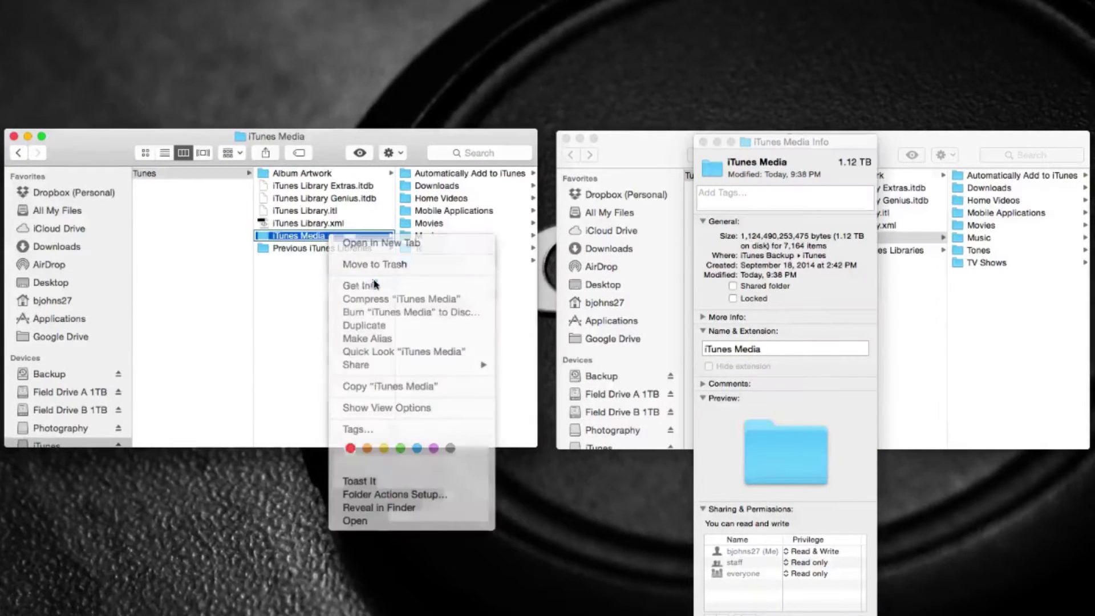
{"action": "left_click_drag", "start_coordinate": [3, 9], "coordinate": [615, 156]}
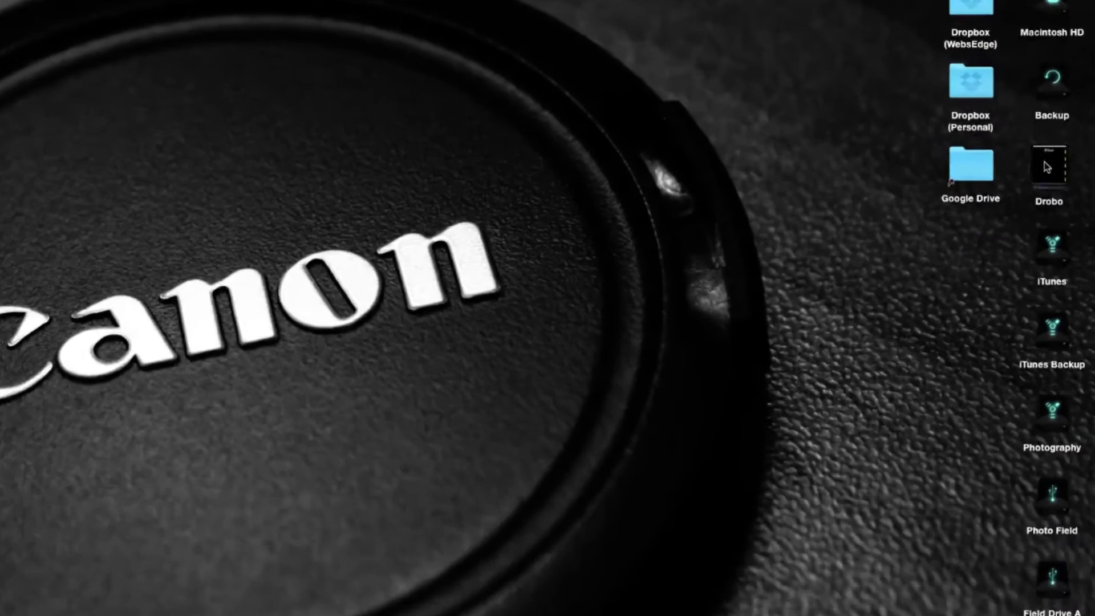
- Browse and close the Drobo volume, then launch Drobo Dashboard from the Drobo menu-bar icon
{"action": "left_click", "coordinate": [1066, 125]}
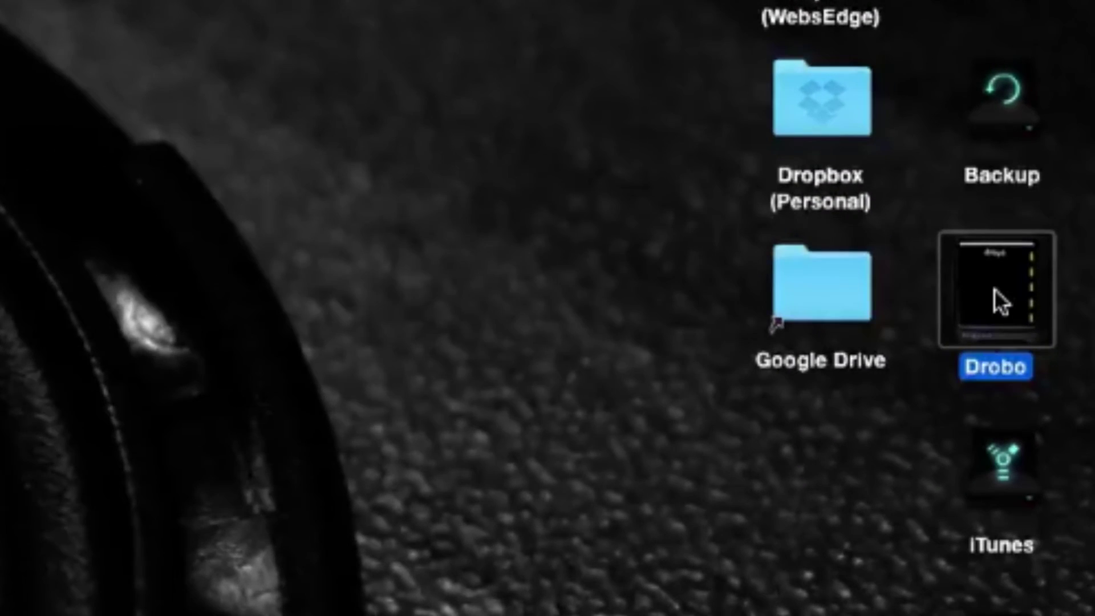
{"action": "double_click", "coordinate": [994, 289]}
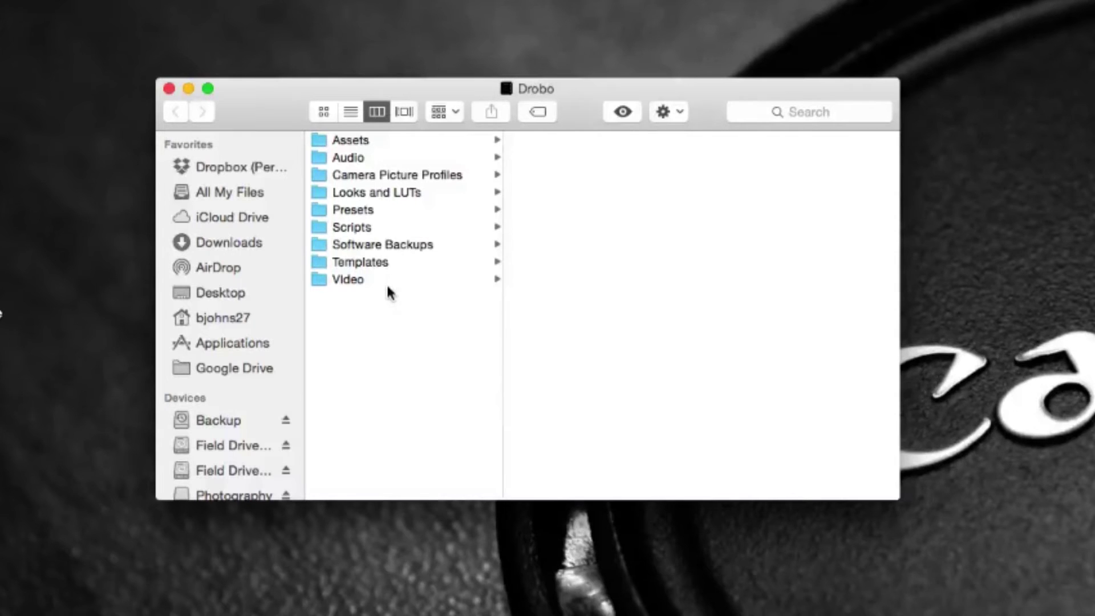
{"action": "left_click", "coordinate": [169, 89]}
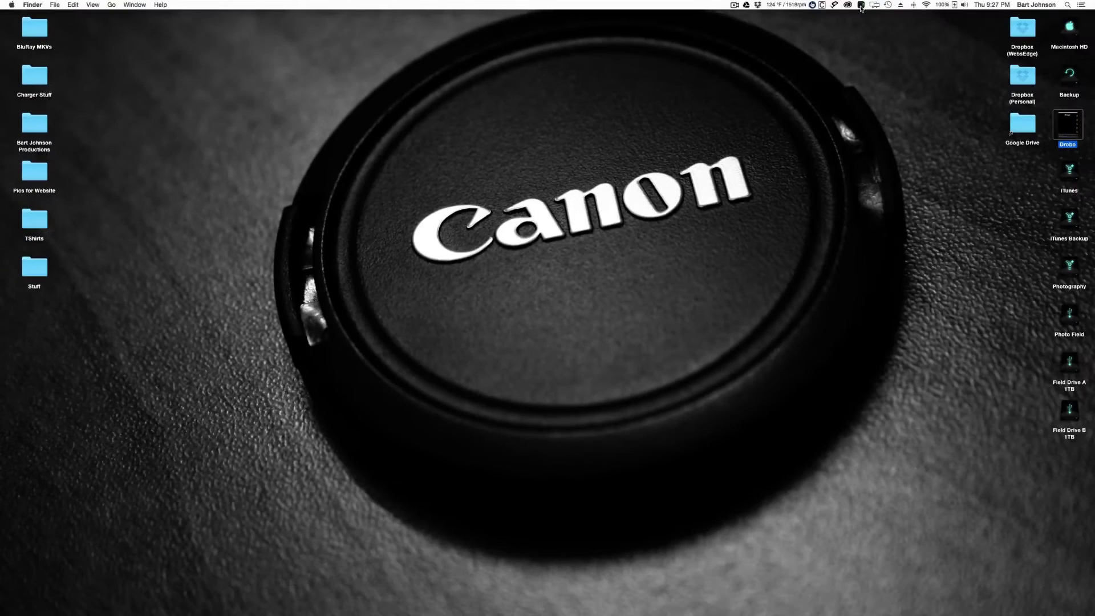
{"action": "left_click", "coordinate": [862, 5]}
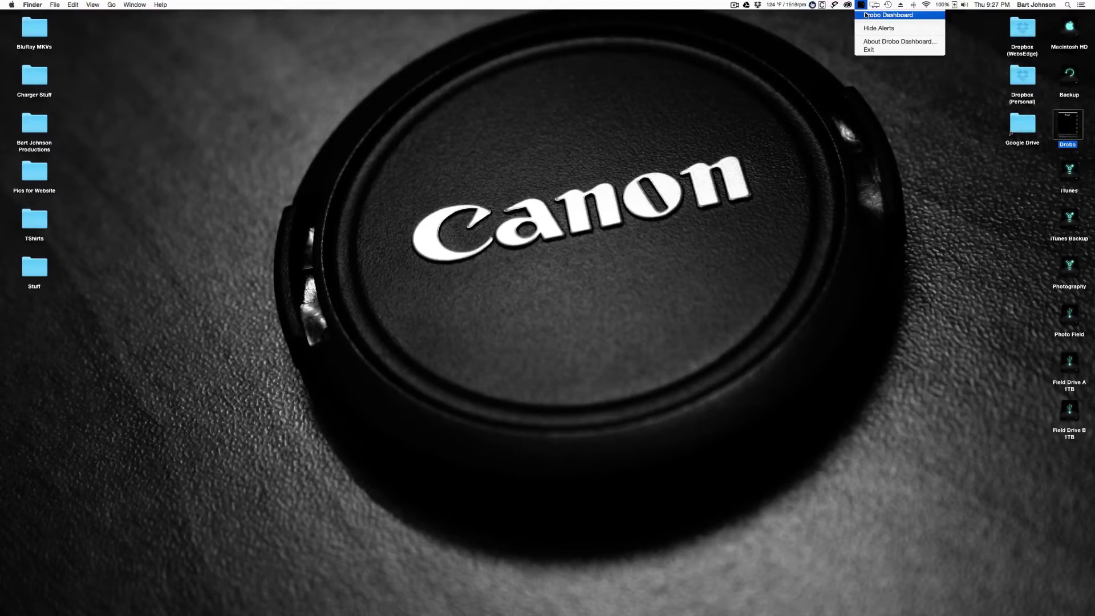
{"action": "left_click", "coordinate": [866, 16]}
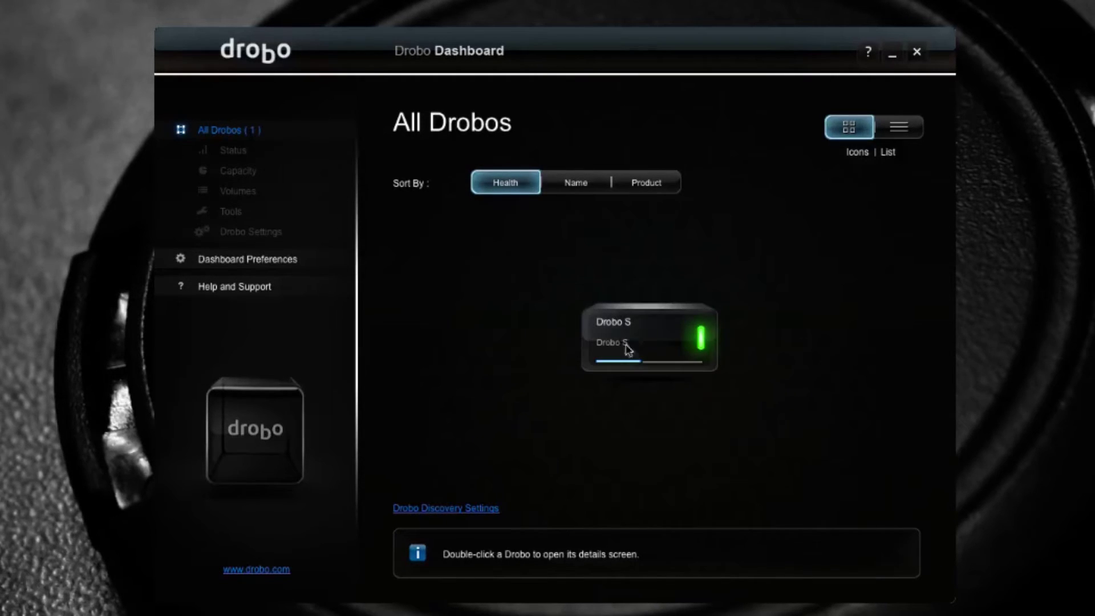
- Open the Drobo S details and view its capacity: 3.72 TB used, 5.34 TB free of 9.06 TB
{"action": "left_click", "coordinate": [642, 341]}
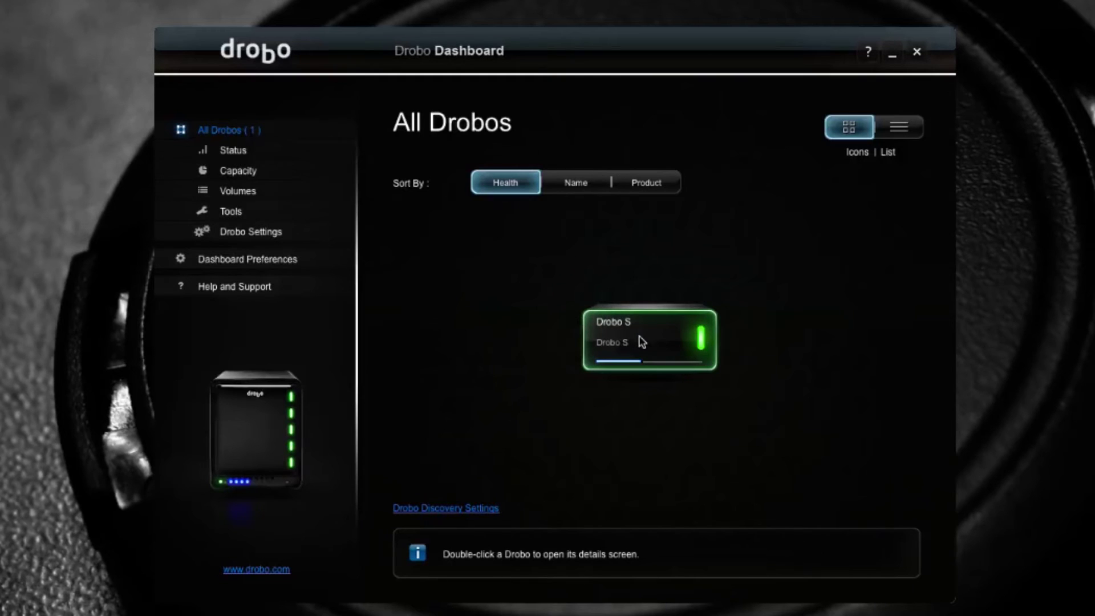
{"action": "double_click", "coordinate": [666, 349]}
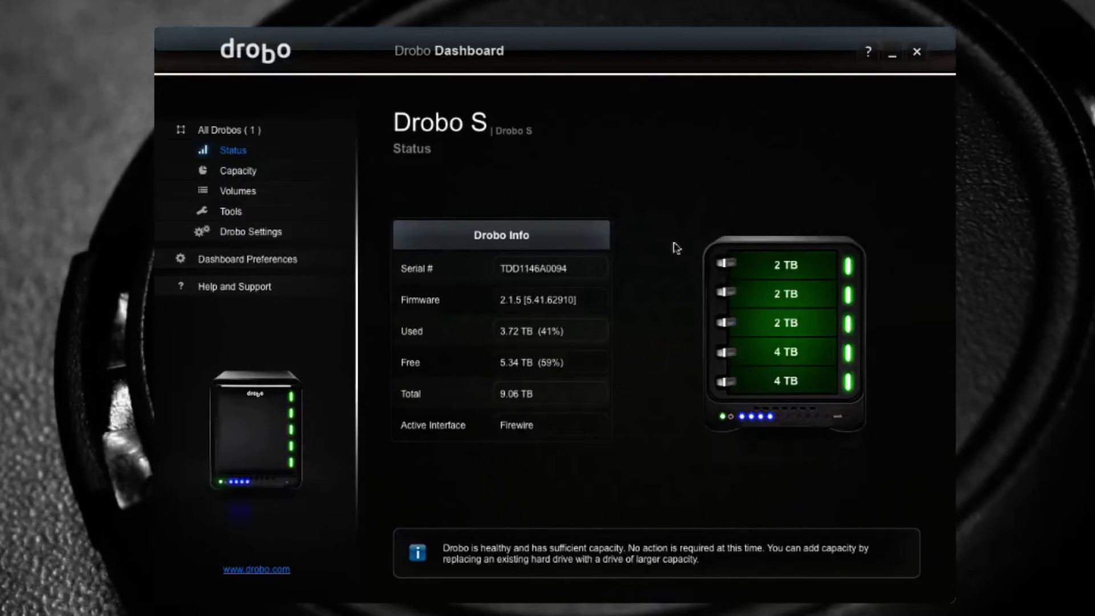
{"action": "left_click", "coordinate": [246, 174]}
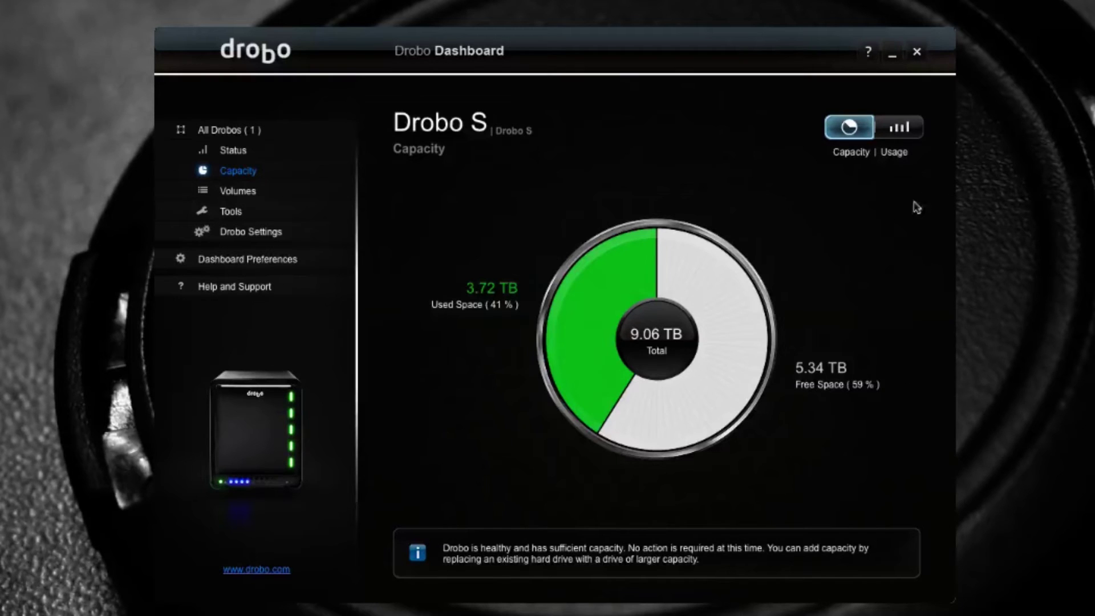
- Show the Drobo S storage usage breakdown, its volumes list, and the Tools page
{"action": "left_click", "coordinate": [899, 126]}
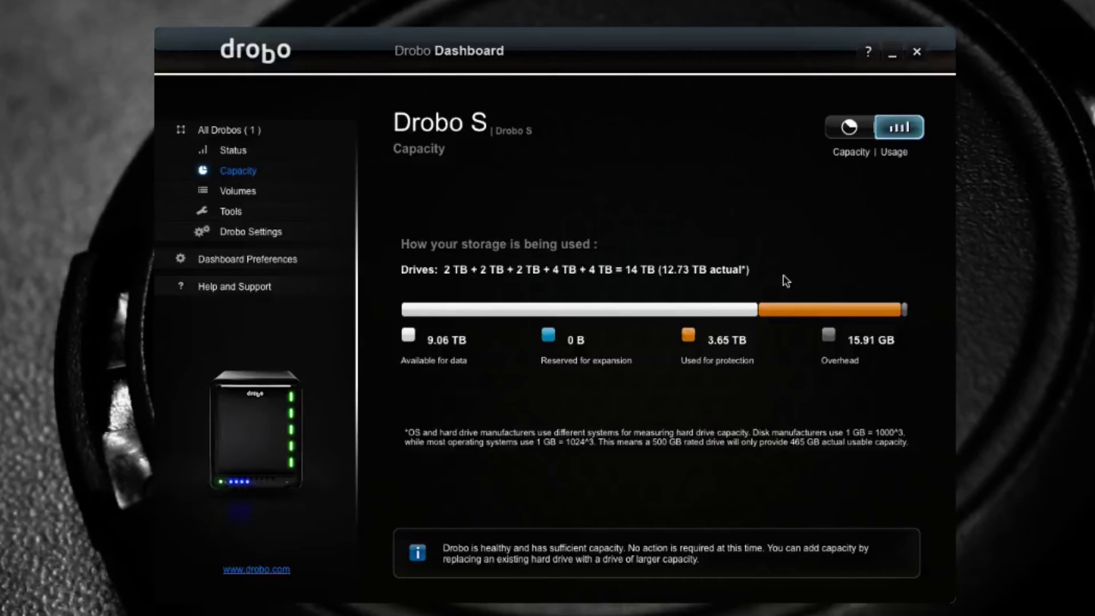
{"action": "left_click", "coordinate": [257, 194]}
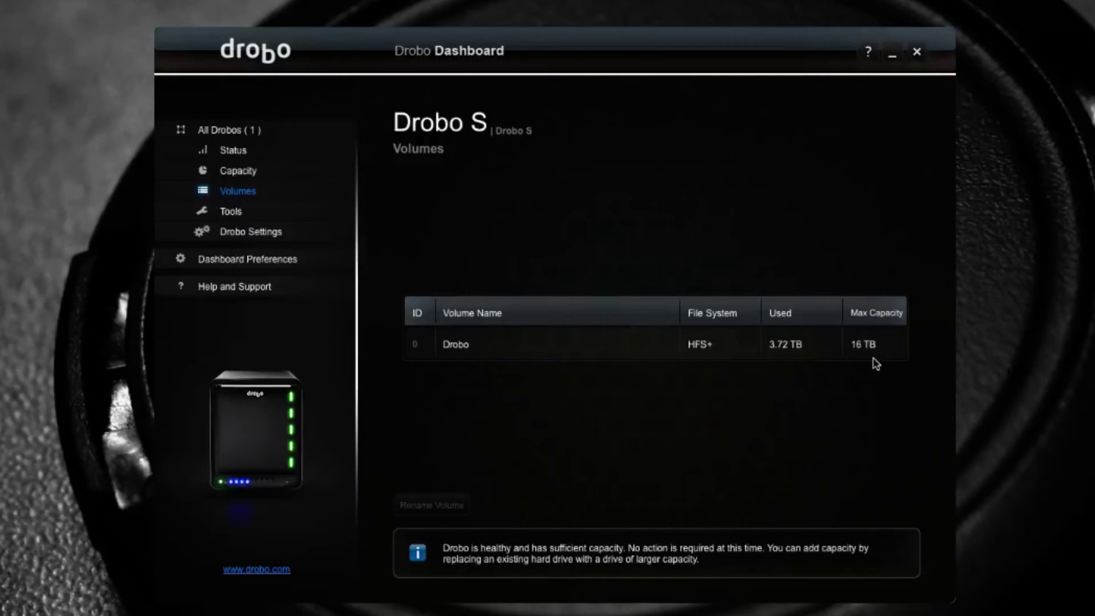
{"action": "left_click", "coordinate": [245, 215]}
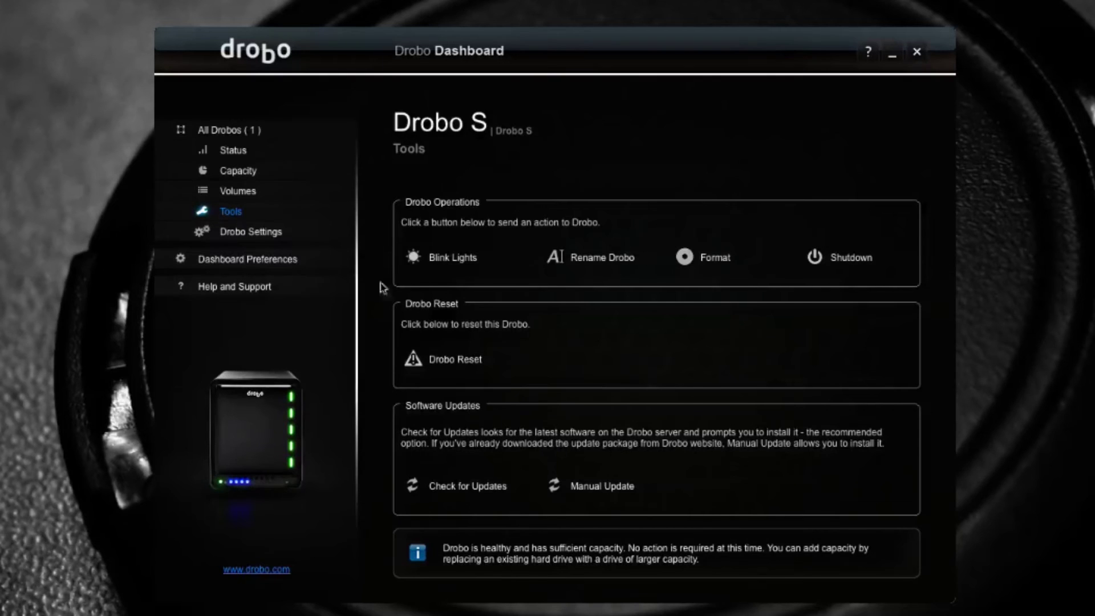
- Open the Drobo general settings and cancel without changing anything
{"action": "left_click", "coordinate": [251, 233]}
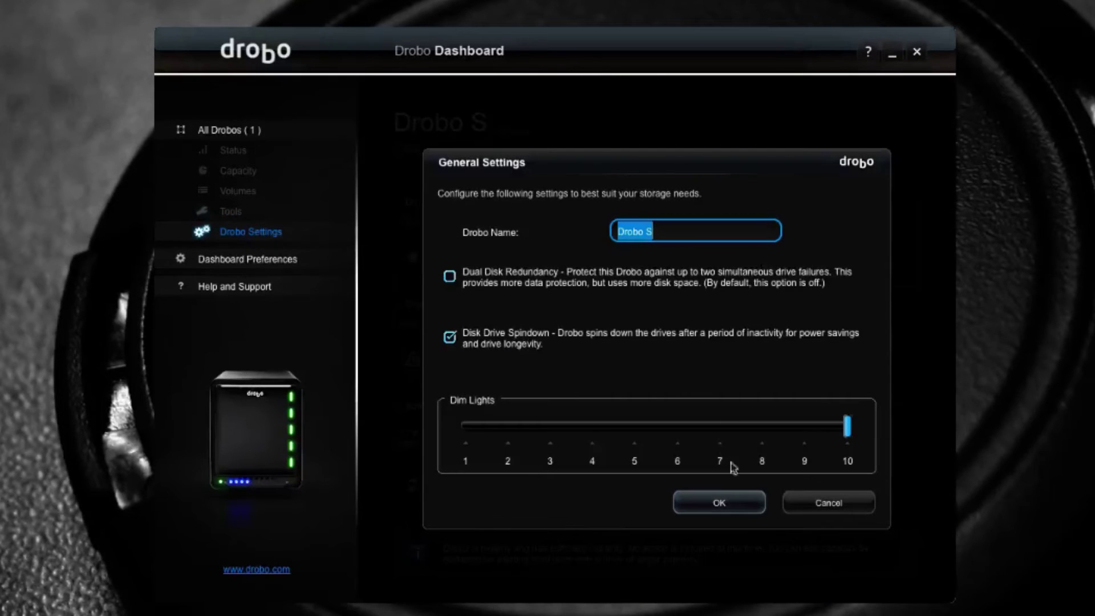
{"action": "left_click", "coordinate": [806, 507]}
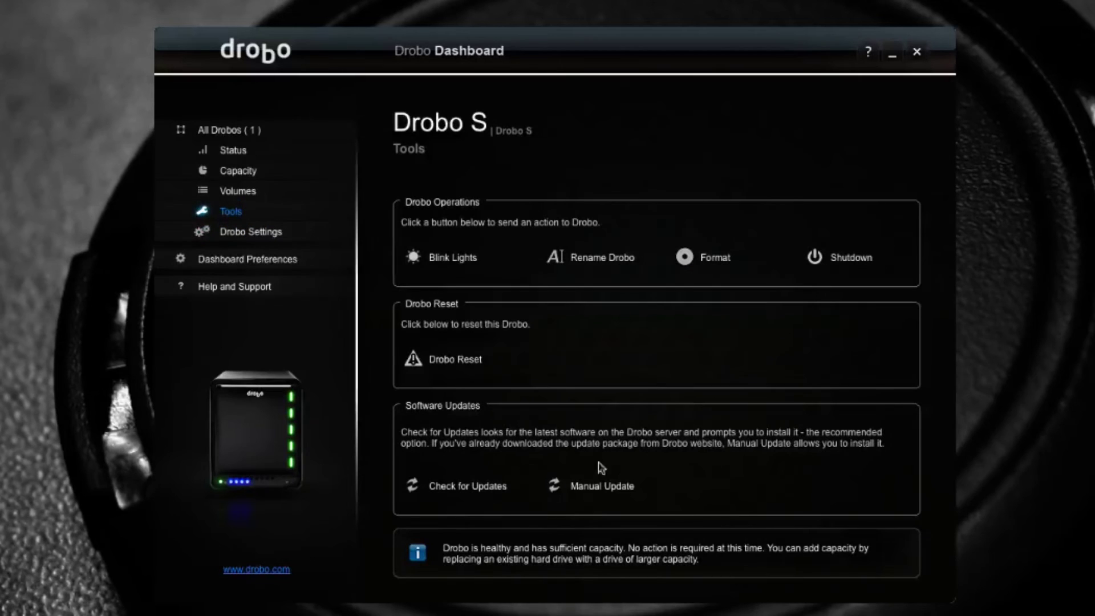